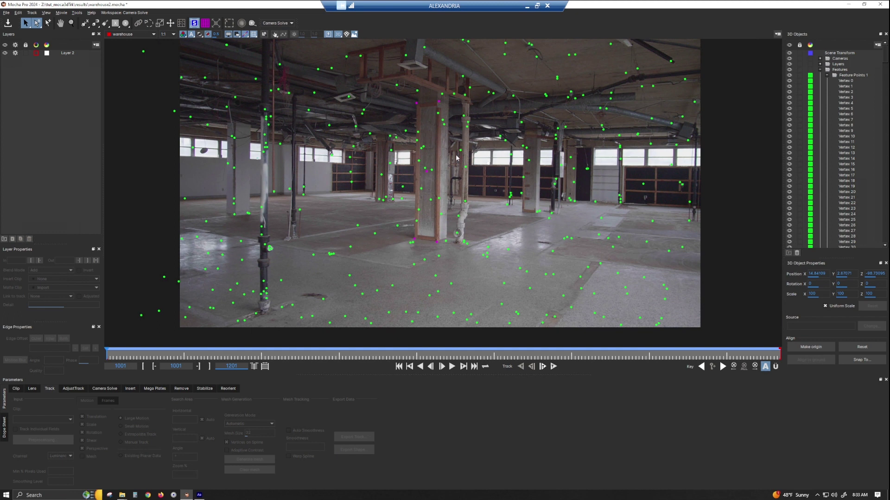
Select Layer 2 surface's Bottom Left through Center points and bring up the camera data export settings.
click(436, 243)
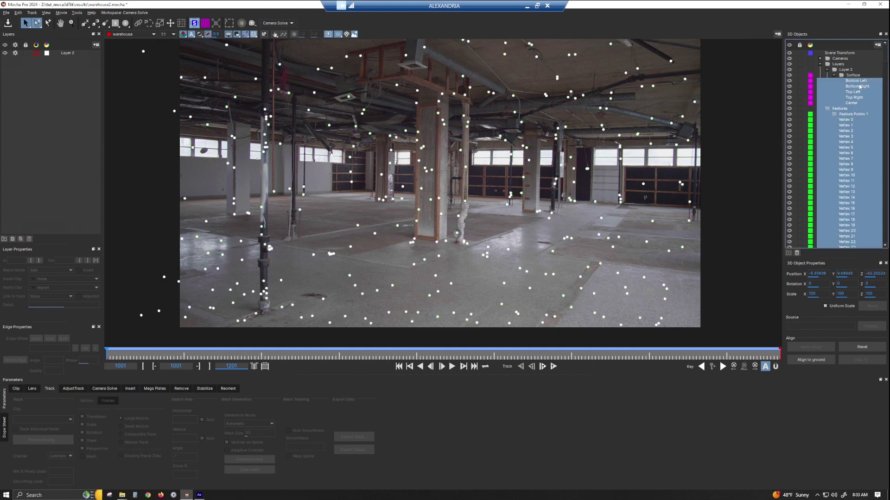
click(856, 82)
shift+click(856, 98)
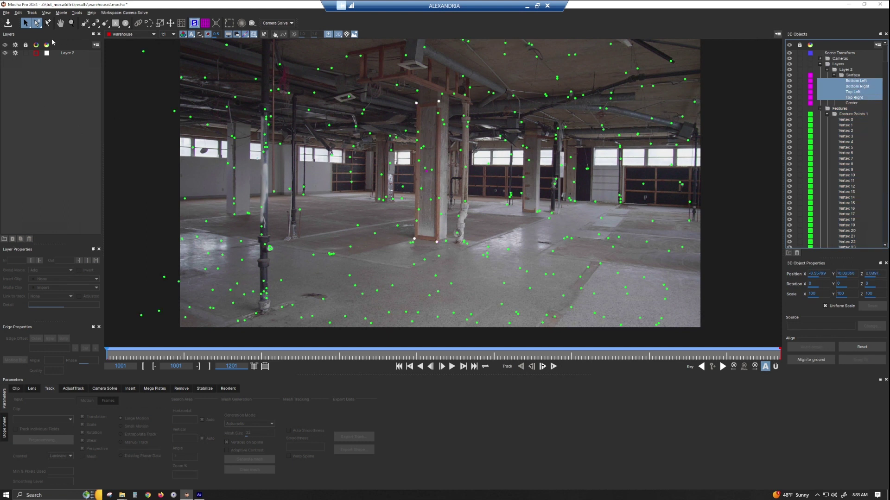
shift+click(857, 104)
click(105, 388)
click(348, 446)
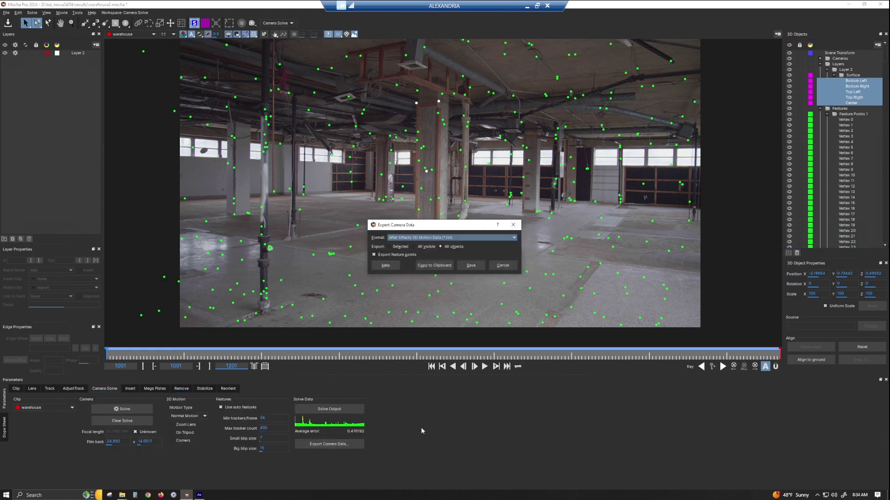
Copy camera data for Selected objects to the clipboard as After Effects 3D Motion Data.
click(453, 238)
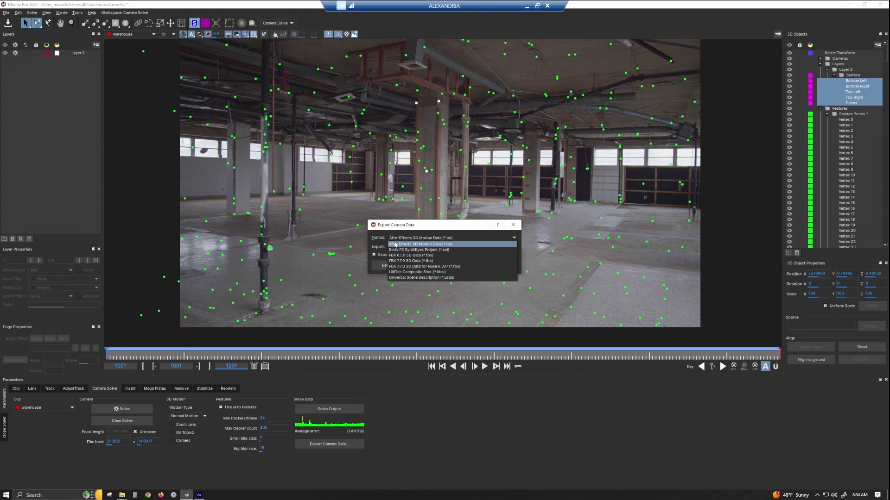
click(452, 235)
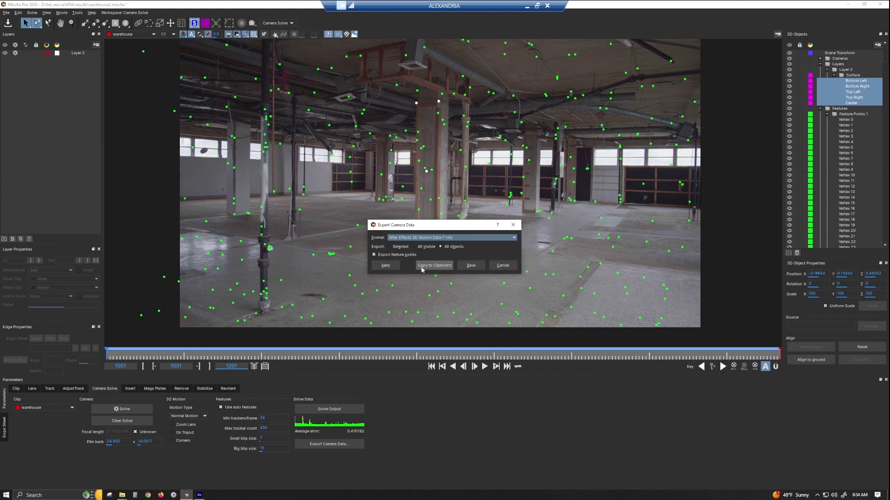
click(390, 247)
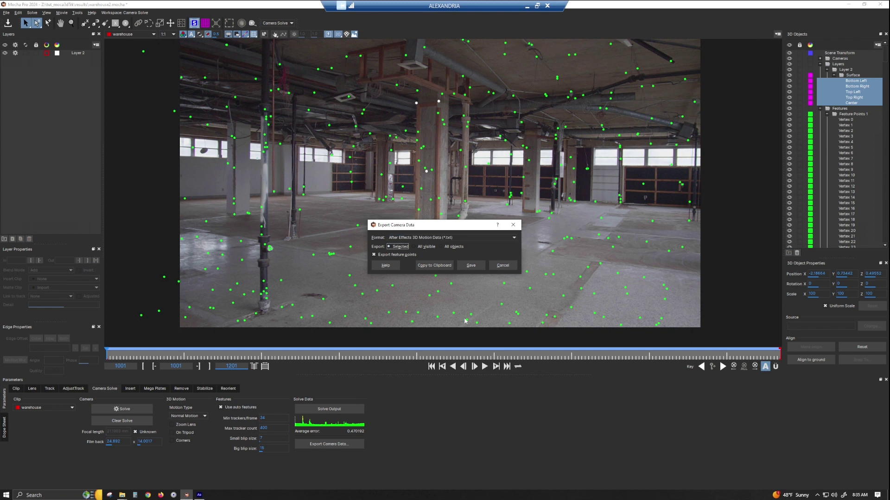
click(433, 266)
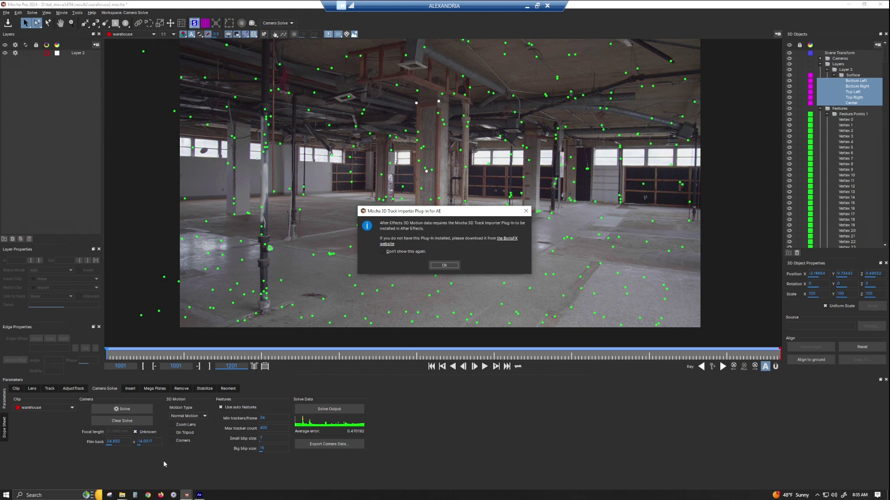
Verify mocha3dimporter.aex is in After Effects' Plug-ins folder, then dismiss Mocha's importer notice.
click(123, 496)
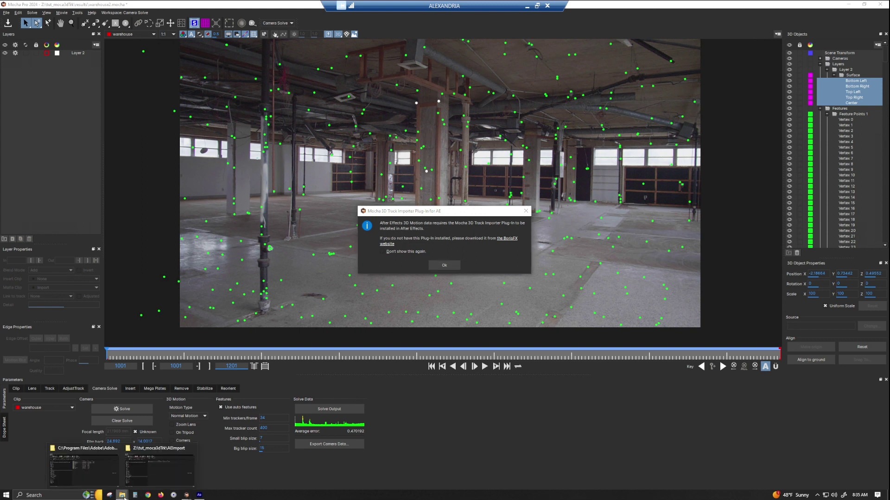
click(83, 468)
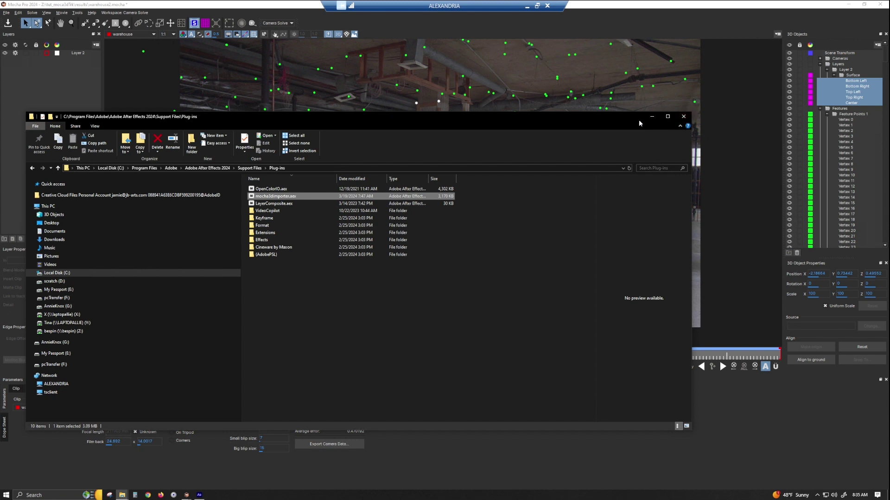
click(651, 118)
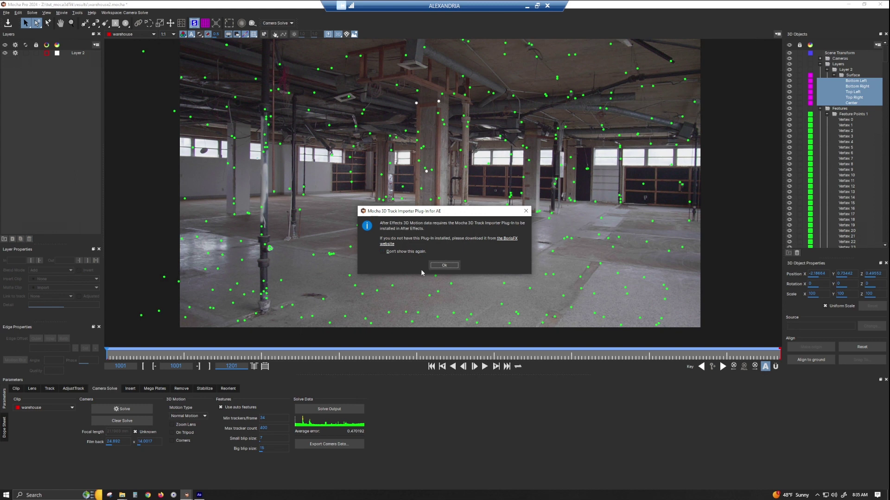
click(453, 266)
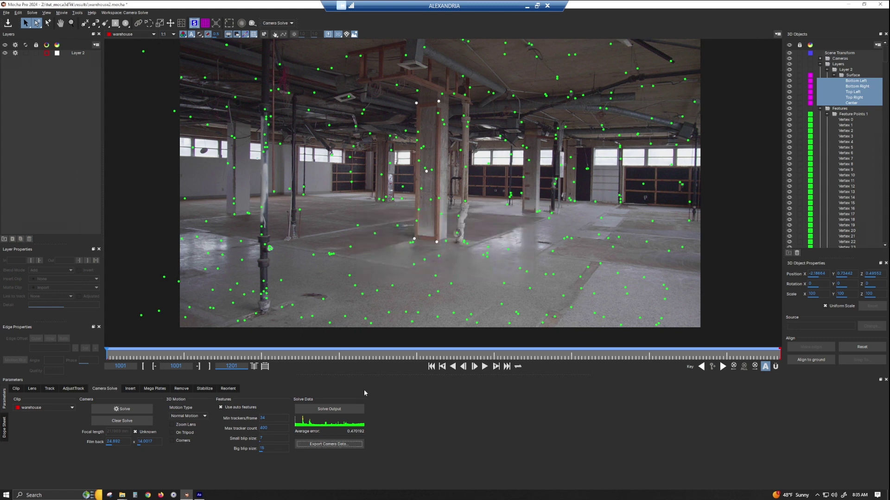
In After Effects, zoom the viewer to 50% and paste the Mocha camera from the Edit menu.
click(199, 494)
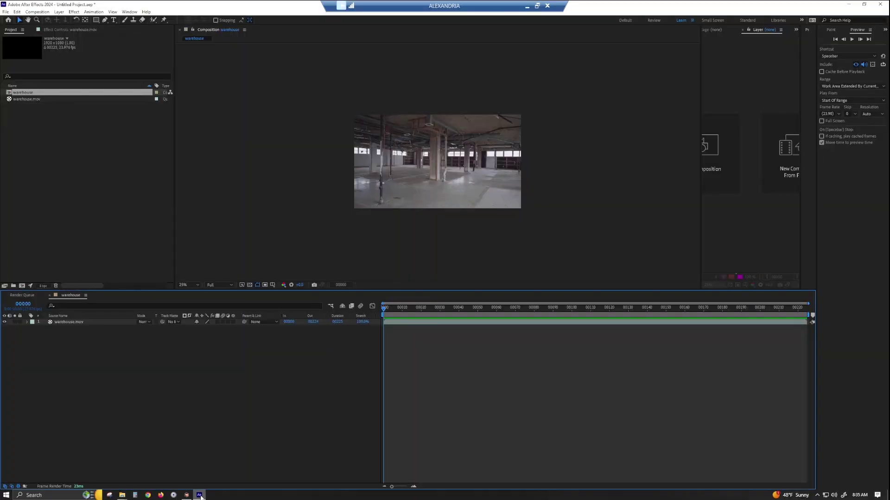
key(period)
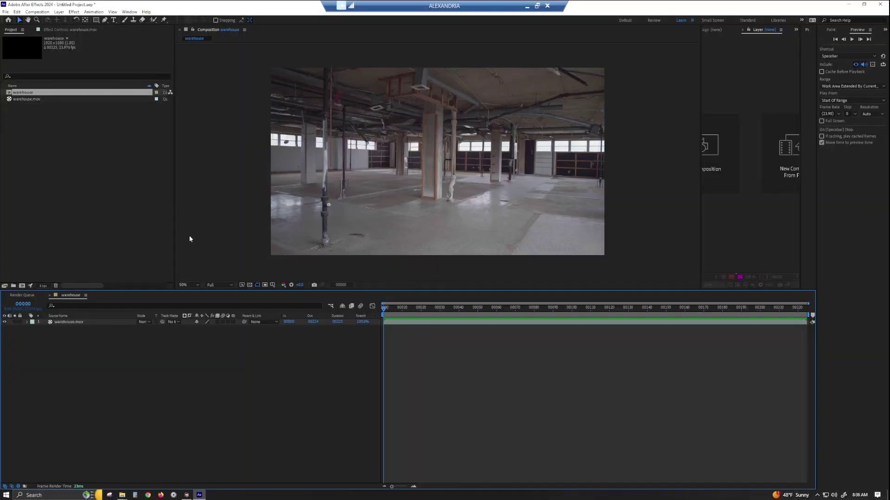
click(16, 12)
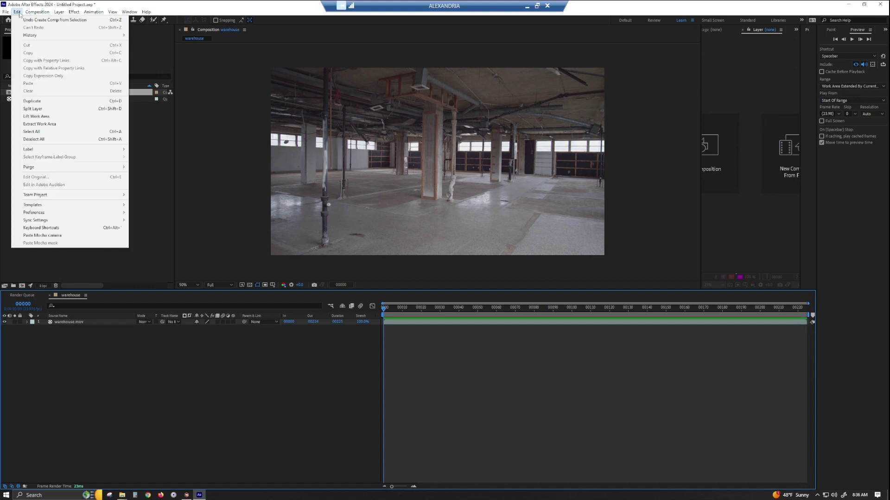
click(46, 236)
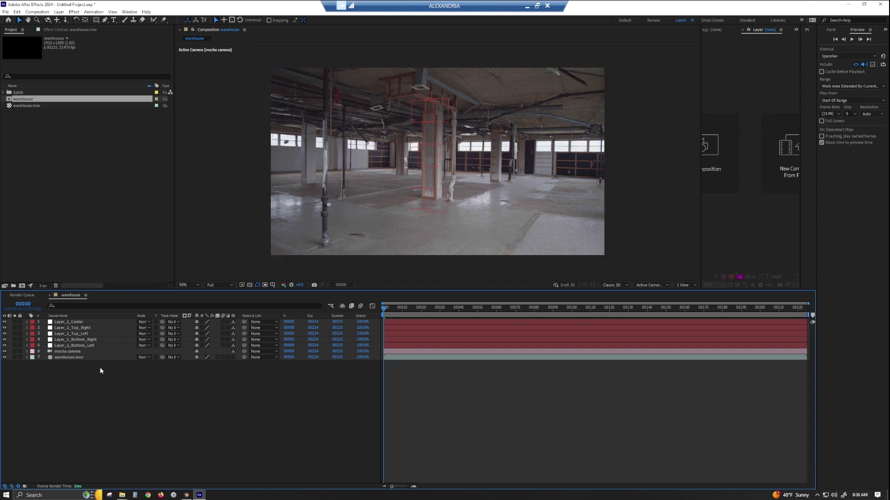
Set the Scale of all five Layer_2 layers to 10.
click(64, 346)
shift+click(67, 323)
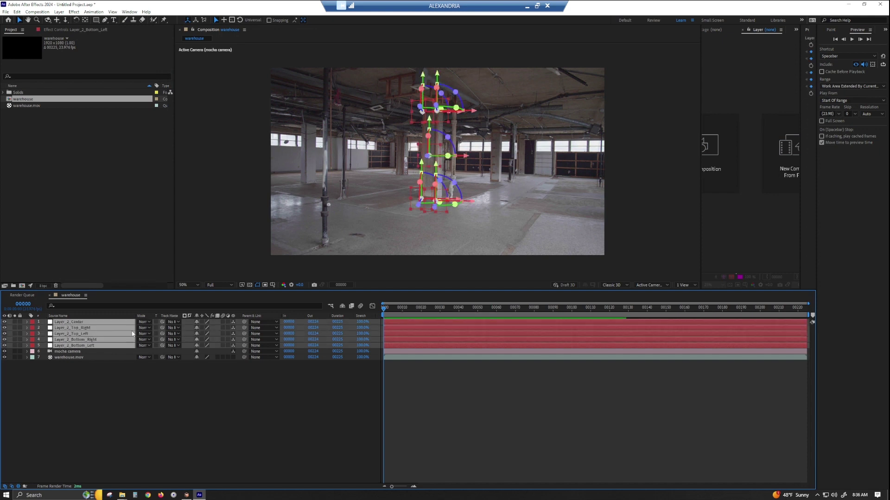
key(s)
click(205, 327)
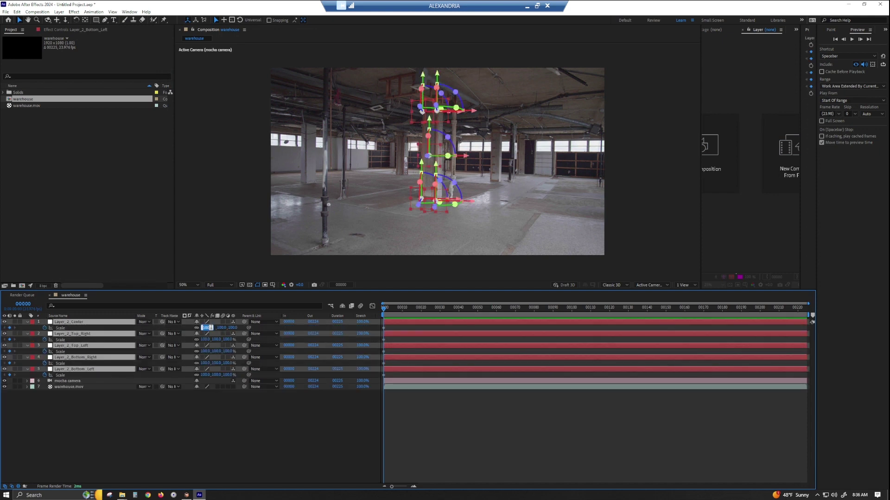
text(10)
key(Return)
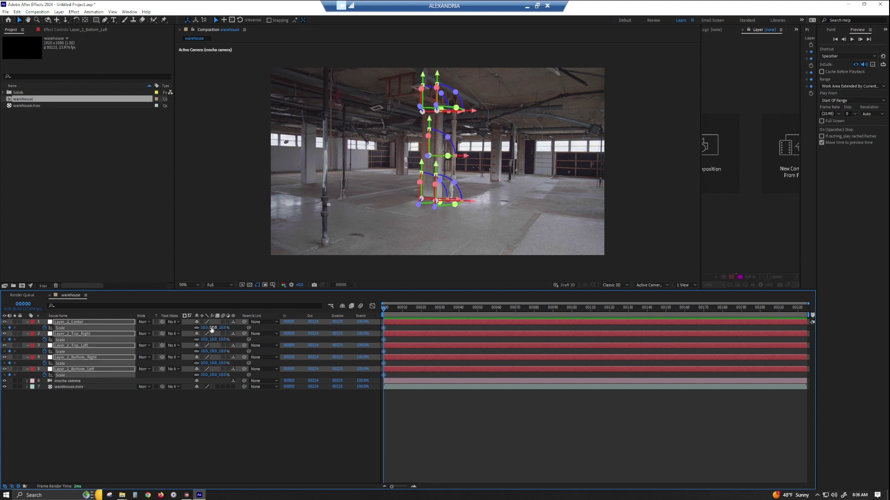
click(344, 442)
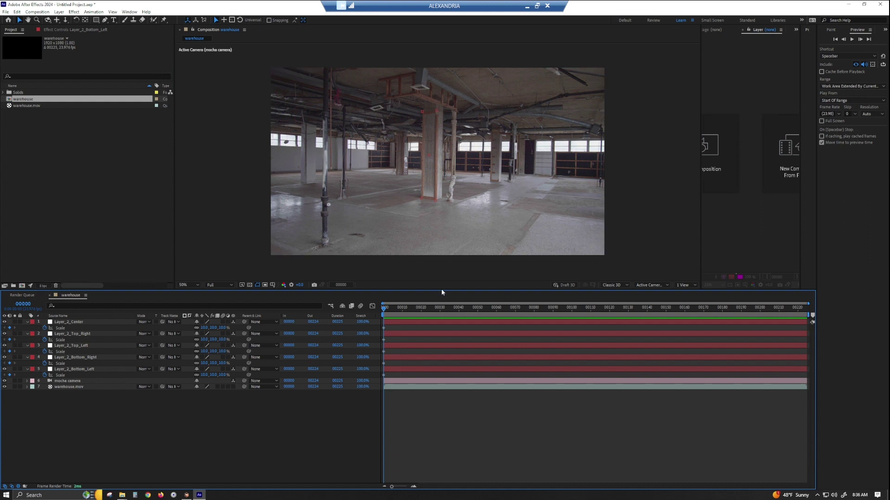
Check the Layer_2 layer positions, scrub to frame 00031, and preview the tracked shot.
click(80, 369)
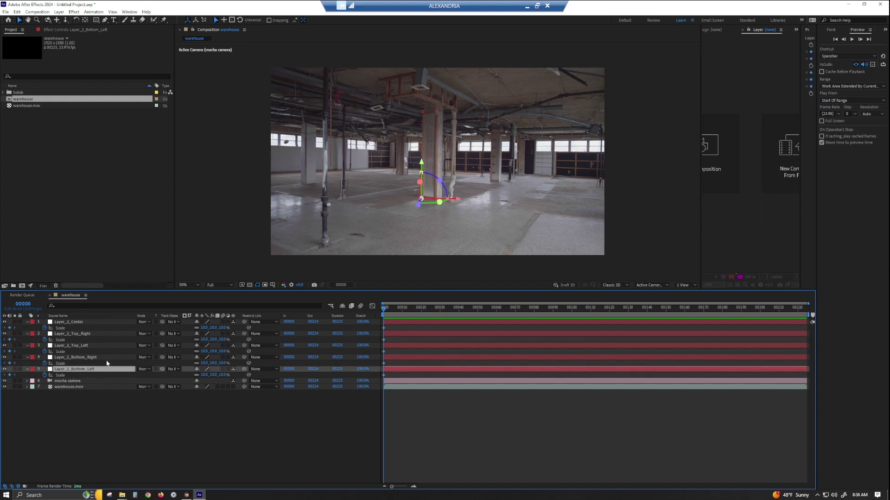
click(90, 321)
click(340, 401)
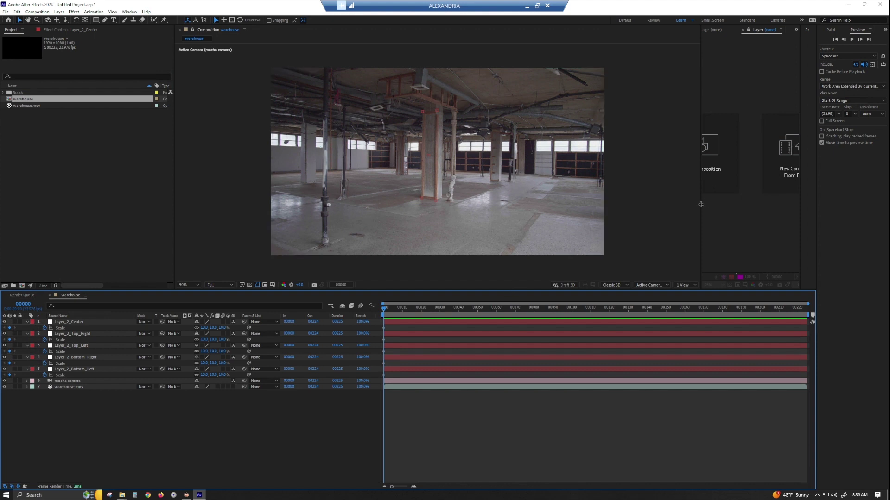
drag(405, 308, 538, 309)
click(82, 381)
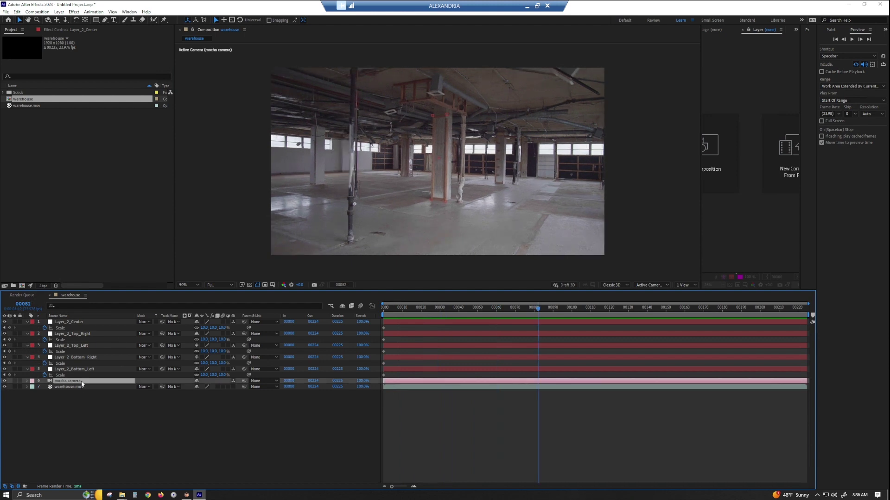
key(space)
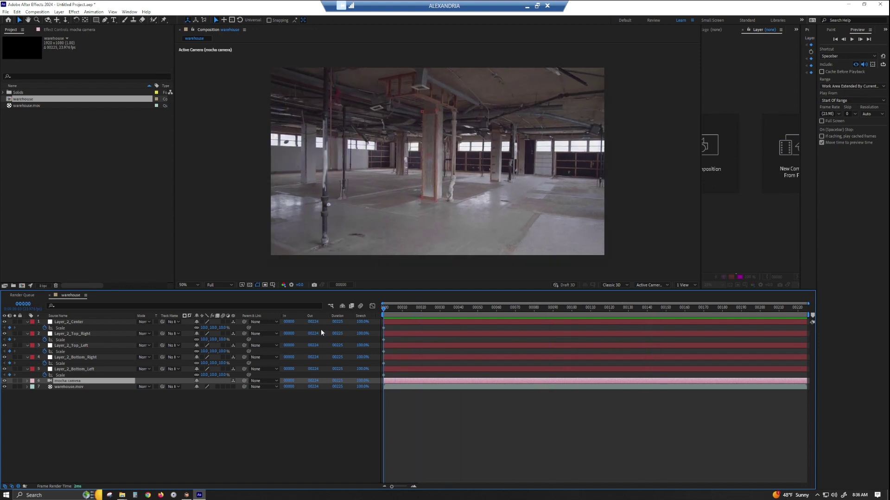
Lock the mocha camera and warehouse.mov footage layers.
click(14, 381)
click(15, 381)
drag(20, 381, 20, 386)
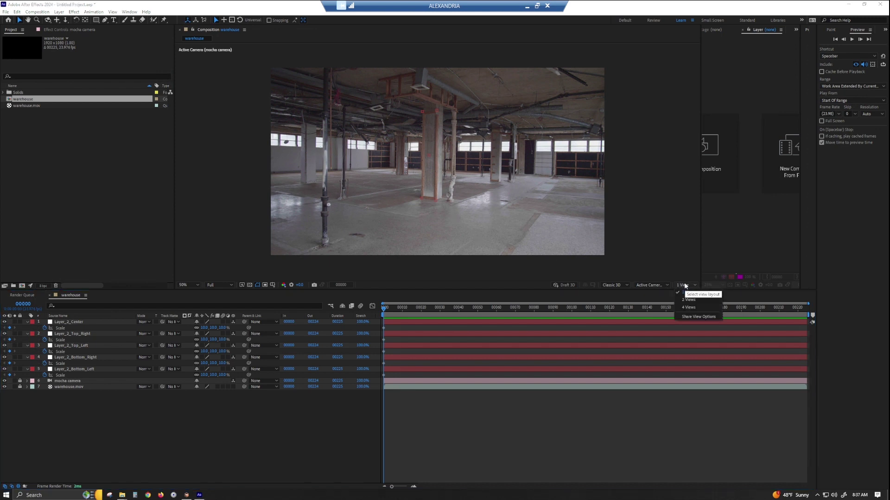
Switch to a 2 Views layout and orbit Custom View 1 around the track points.
click(700, 301)
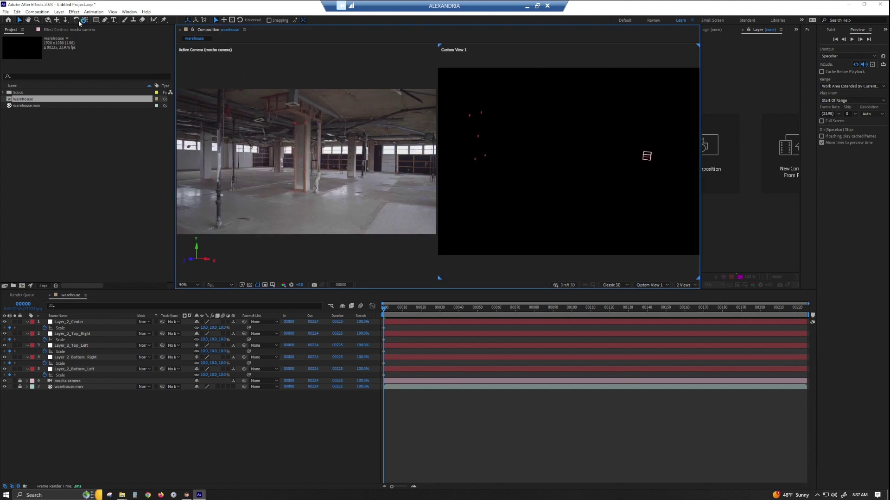
click(48, 21)
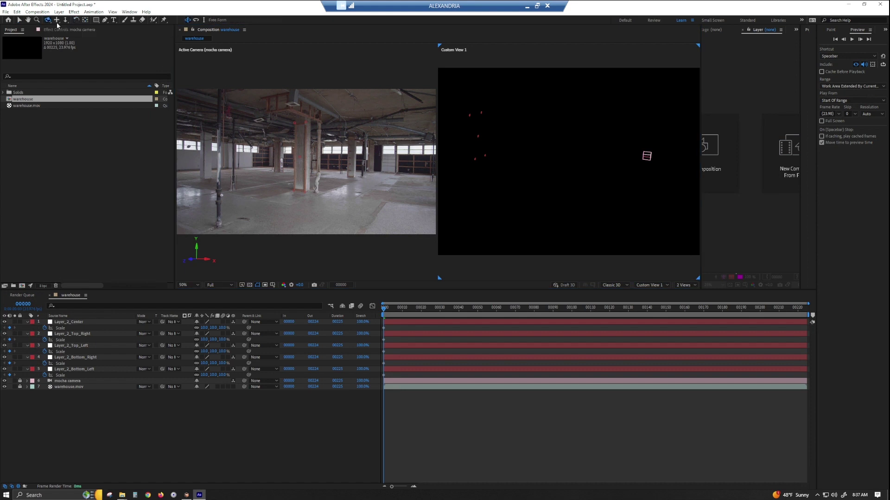
drag(568, 161, 569, 161)
drag(526, 198, 654, 72)
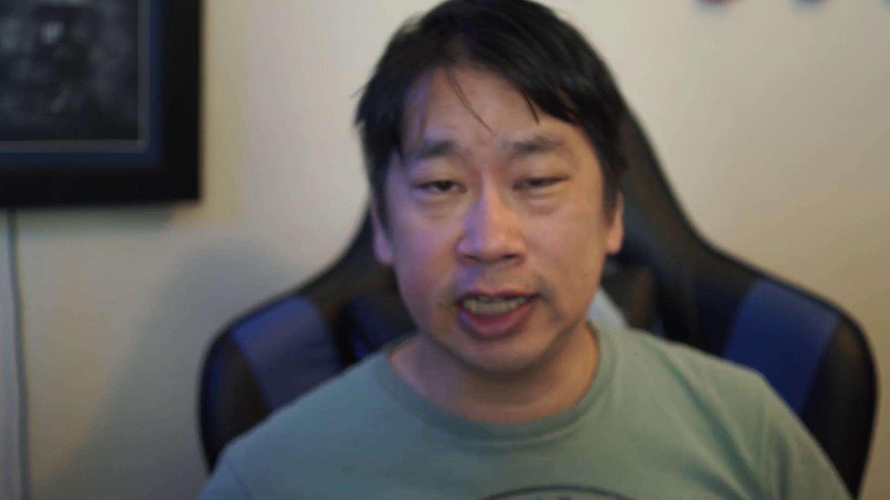